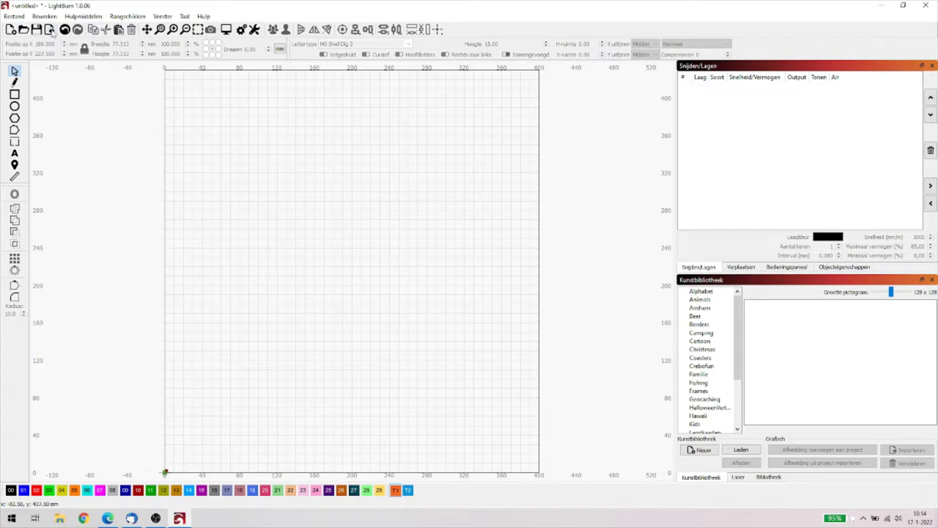
Step: Import the image testafbeelding.jpeg from the Desktop folder into the workspace
{"action": "left_click", "coordinate": [48, 30]}
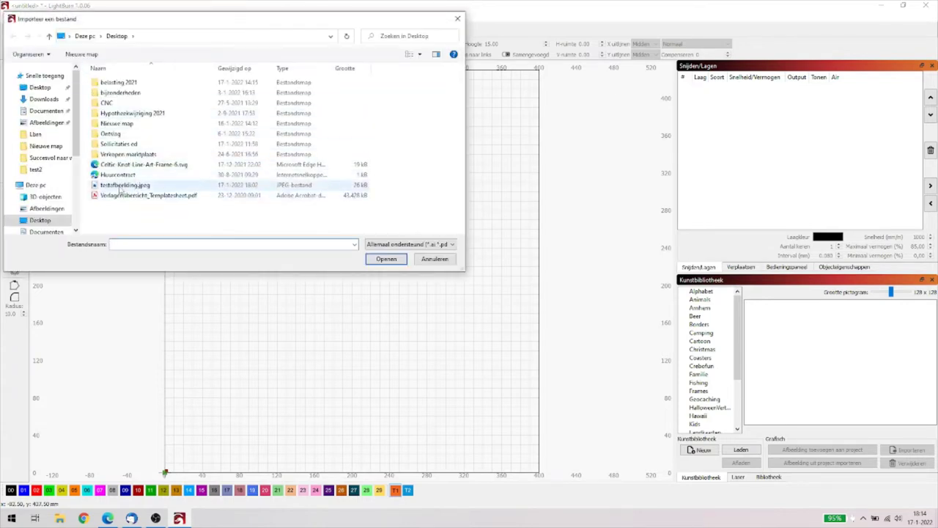
{"action": "double_click", "coordinate": [120, 188]}
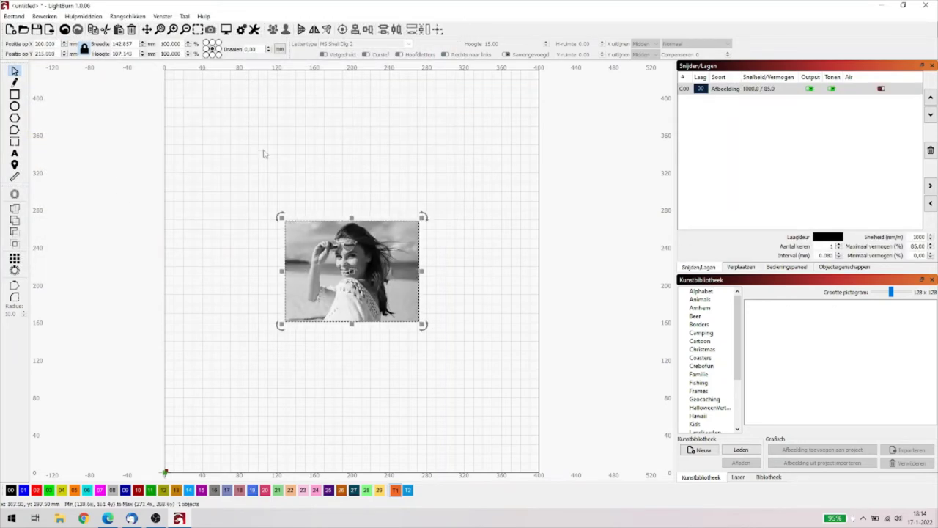
{"action": "left_click", "coordinate": [173, 29]}
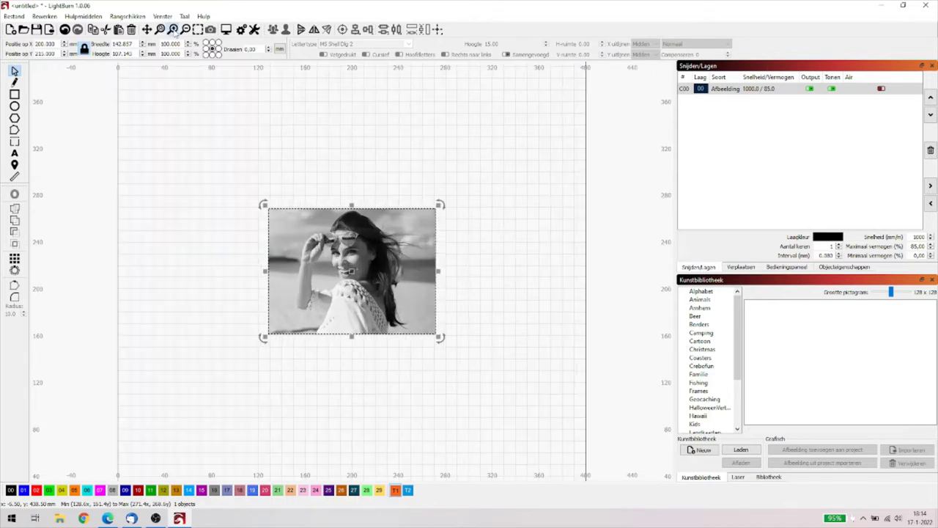
{"action": "left_click", "coordinate": [173, 30]}
{"action": "left_click", "coordinate": [174, 30]}
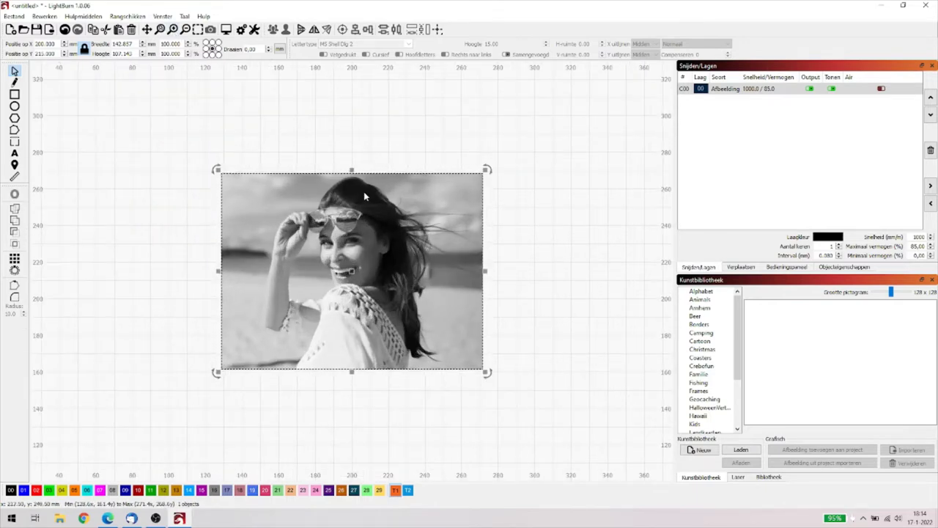
Step: Draw a circle about 77 mm in diameter around the woman's face on tool layer T1
{"action": "left_click", "coordinate": [268, 135]}
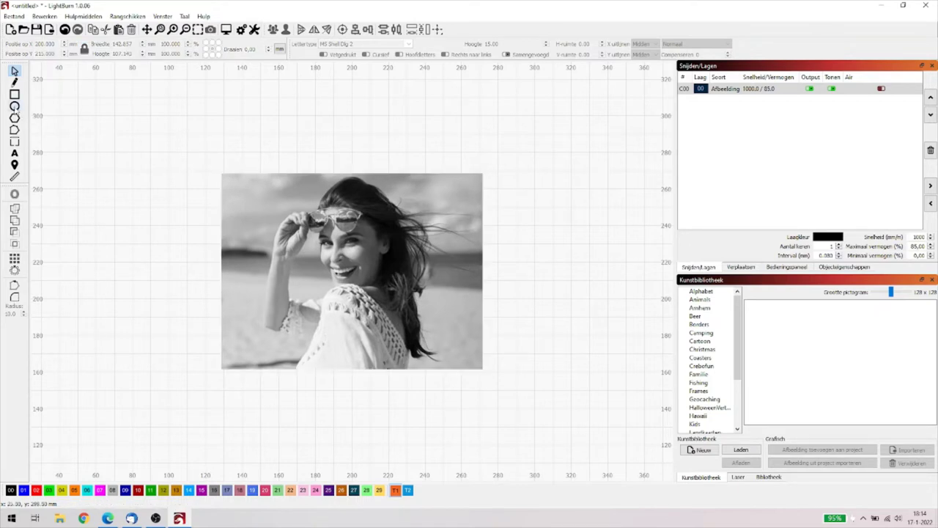
{"action": "left_click", "coordinate": [14, 106]}
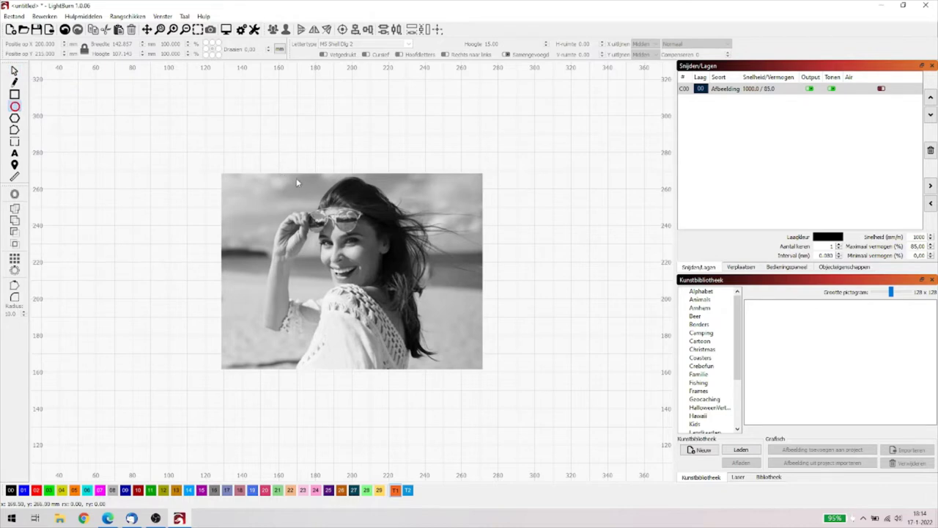
{"action": "left_click_drag", "start_coordinate": [294, 176], "coordinate": [434, 261]}
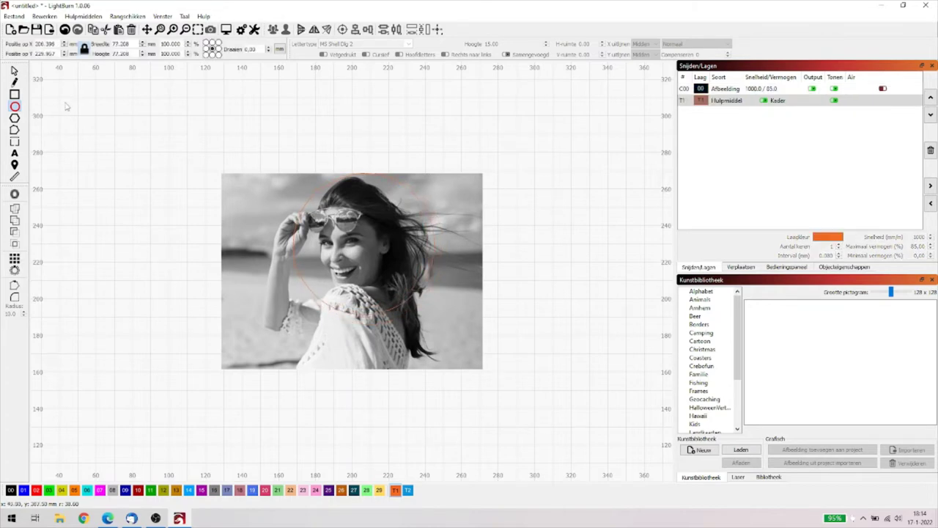
{"action": "left_click", "coordinate": [14, 71]}
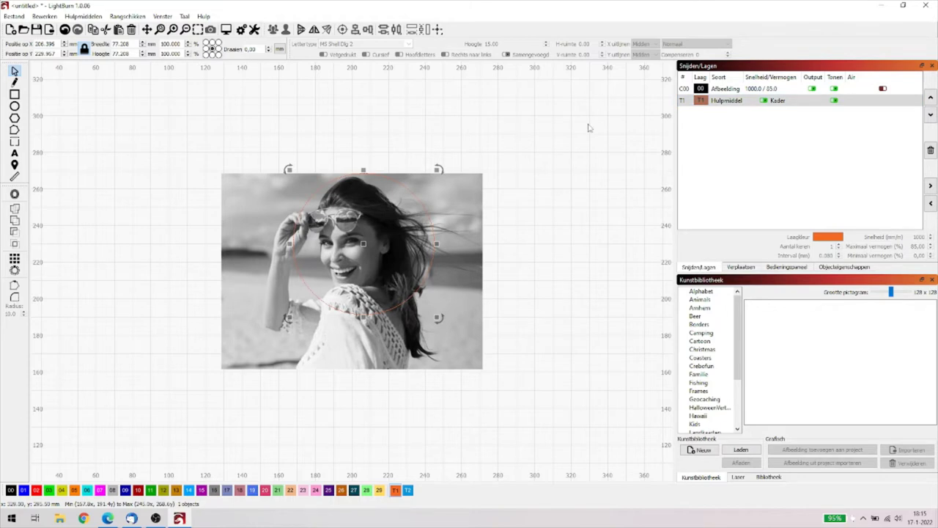
{"action": "left_click", "coordinate": [580, 189]}
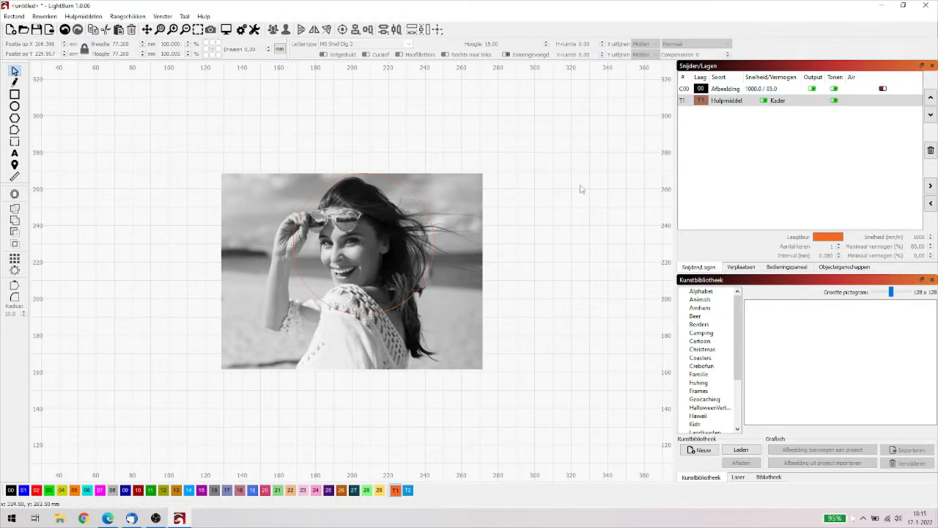
Step: Select the photo together with the circle and apply the circle as a mask to the image
{"action": "right_click", "coordinate": [425, 328]}
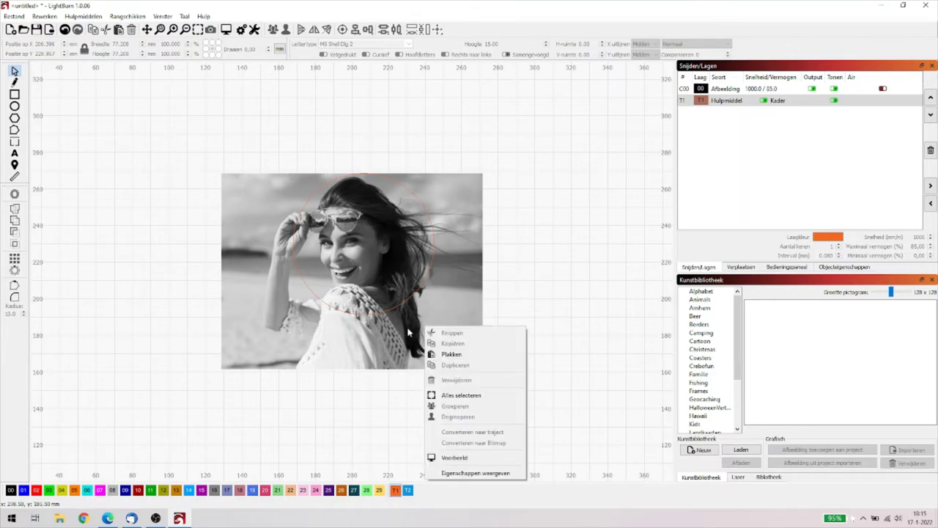
{"action": "left_click", "coordinate": [403, 337]}
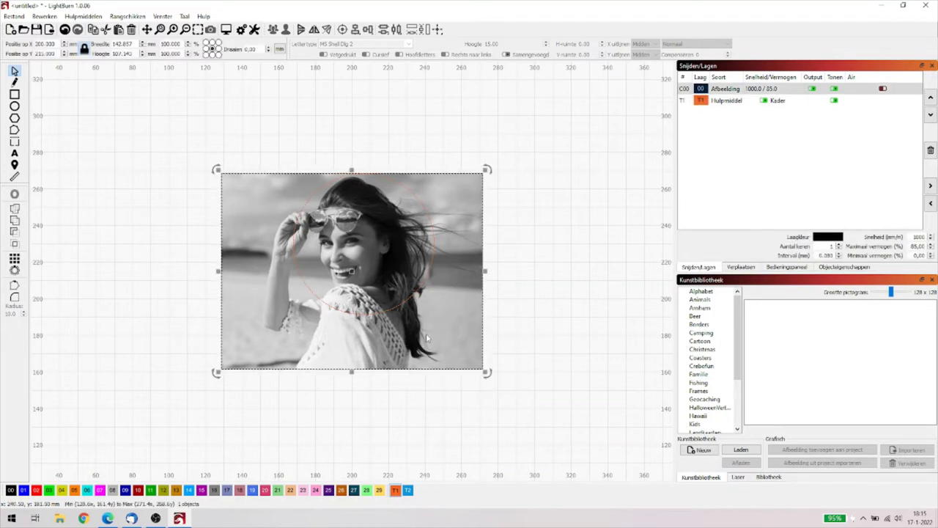
{"action": "right_click", "coordinate": [423, 334]}
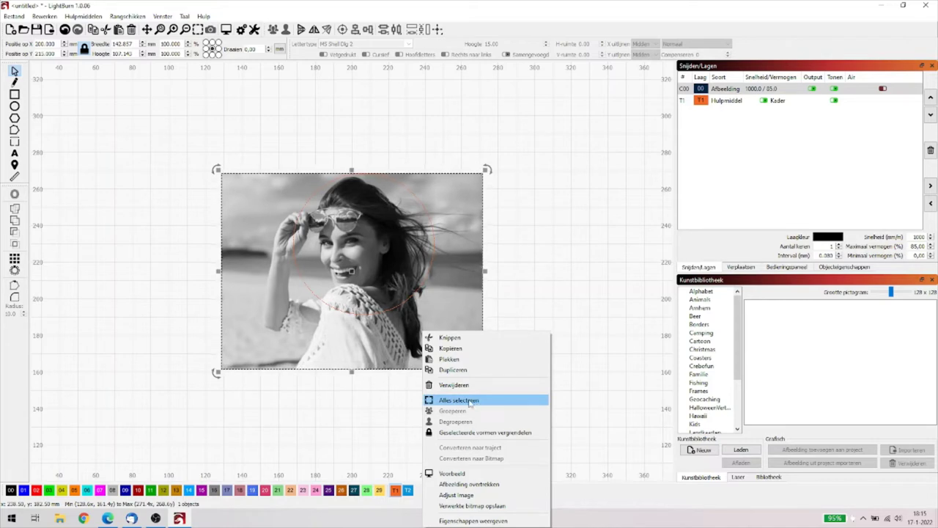
{"action": "left_click", "coordinate": [469, 403]}
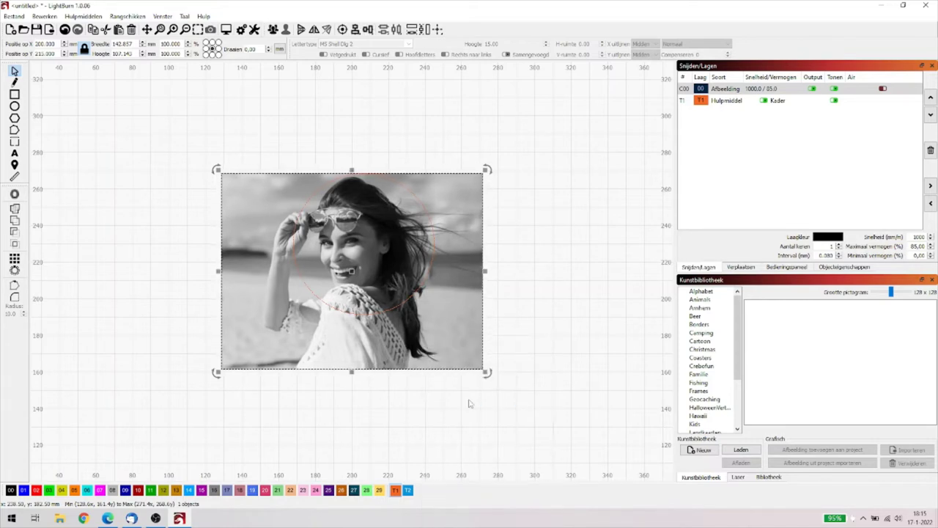
{"action": "right_click", "coordinate": [431, 329]}
{"action": "key", "text": "Escape"}
{"action": "right_click", "coordinate": [450, 335]}
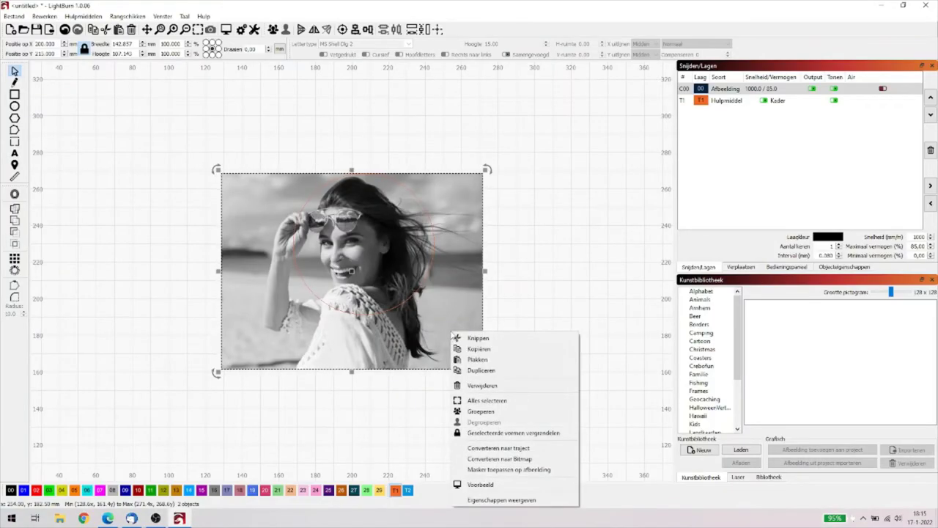
{"action": "left_click", "coordinate": [503, 470]}
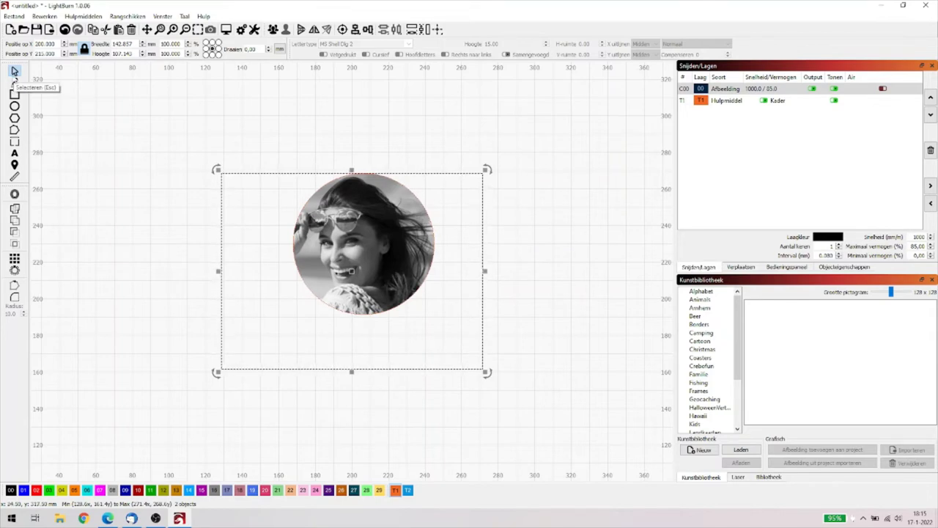
{"action": "left_click", "coordinate": [101, 151]}
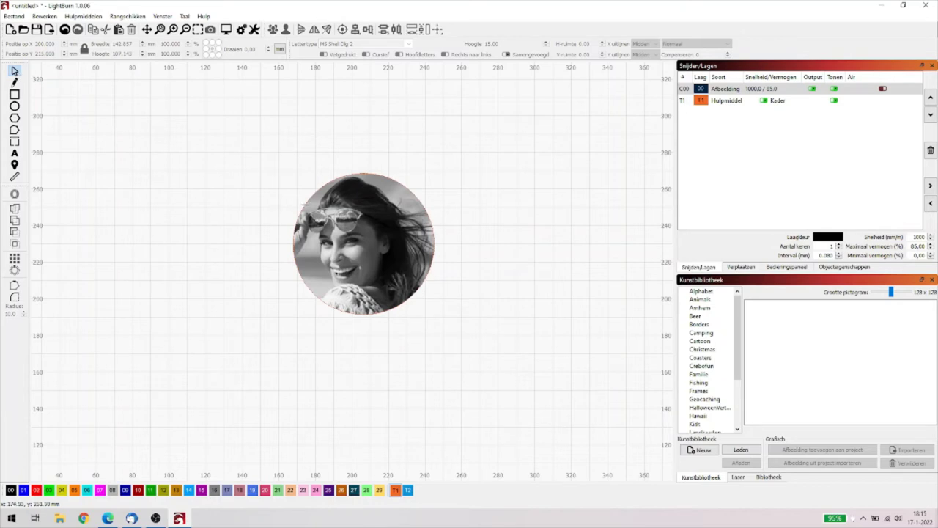
Step: Shrink the mask circle to about 67 mm in diameter and reposition it around the woman's face
{"action": "key", "text": "ctrl+a"}
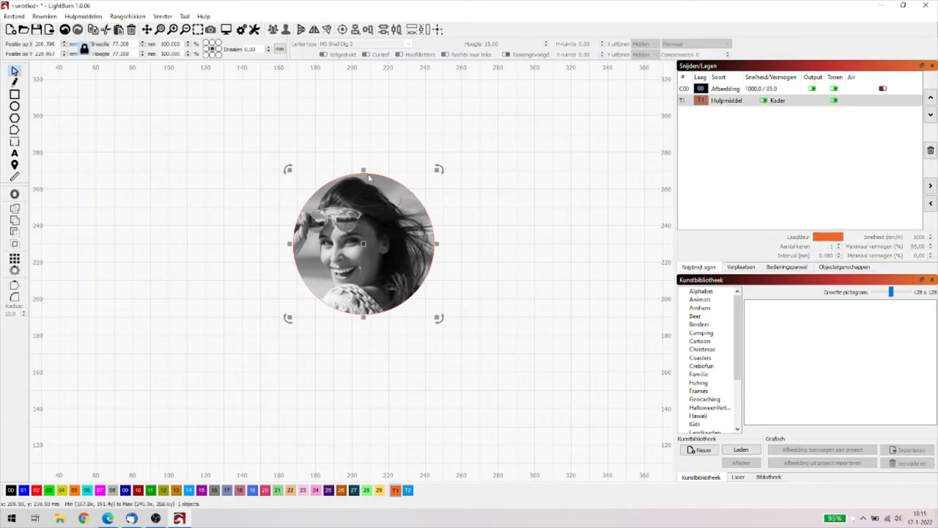
{"action": "mouse_move", "coordinate": [363, 242]}
{"action": "left_mouse_down"}
{"action": "mouse_move", "coordinate": [323, 230]}
{"action": "mouse_move", "coordinate": [291, 202]}
{"action": "mouse_move", "coordinate": [269, 214]}
{"action": "mouse_move", "coordinate": [297, 227]}
{"action": "mouse_move", "coordinate": [357, 224]}
{"action": "mouse_move", "coordinate": [433, 262]}
{"action": "mouse_move", "coordinate": [390, 278]}
{"action": "mouse_move", "coordinate": [339, 258]}
{"action": "mouse_move", "coordinate": [349, 243]}
{"action": "mouse_move", "coordinate": [356, 251]}
{"action": "left_mouse_up"}
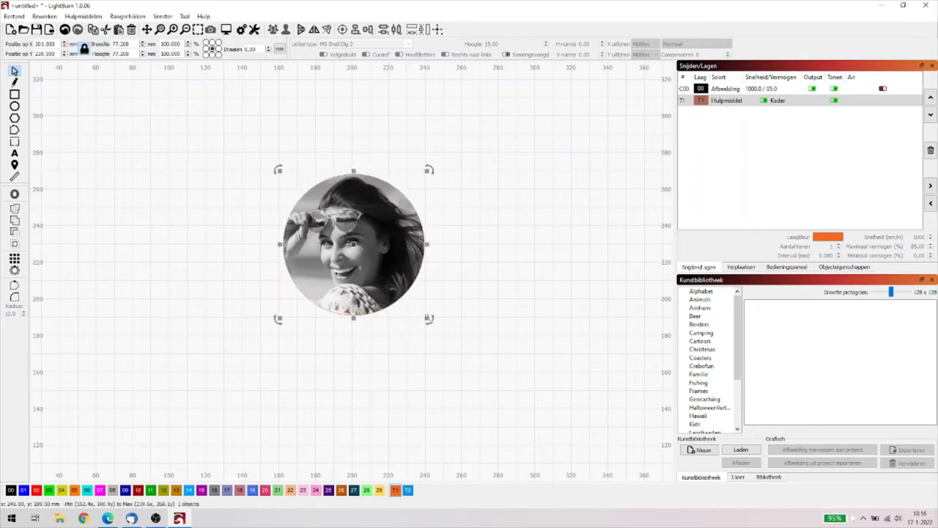
{"action": "left_click_drag", "start_coordinate": [429, 318], "coordinate": [409, 299]}
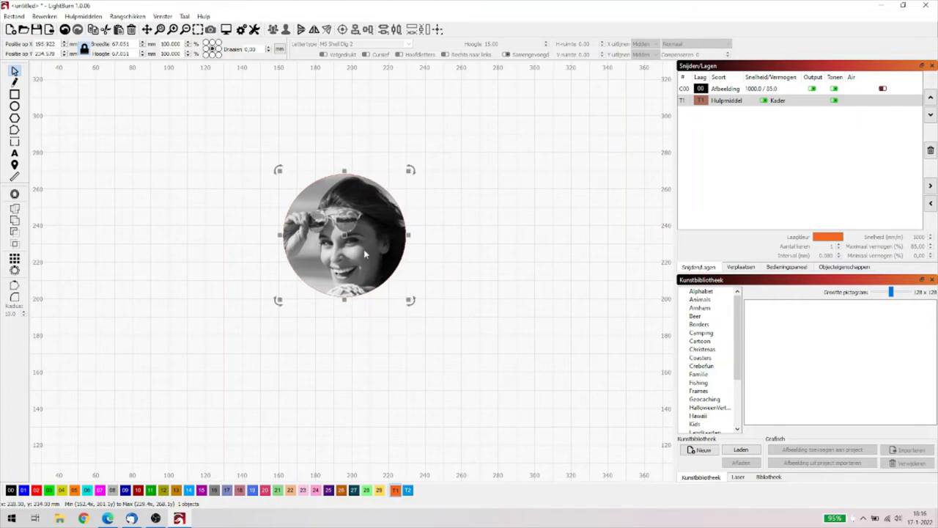
{"action": "left_click_drag", "start_coordinate": [346, 233], "coordinate": [355, 240]}
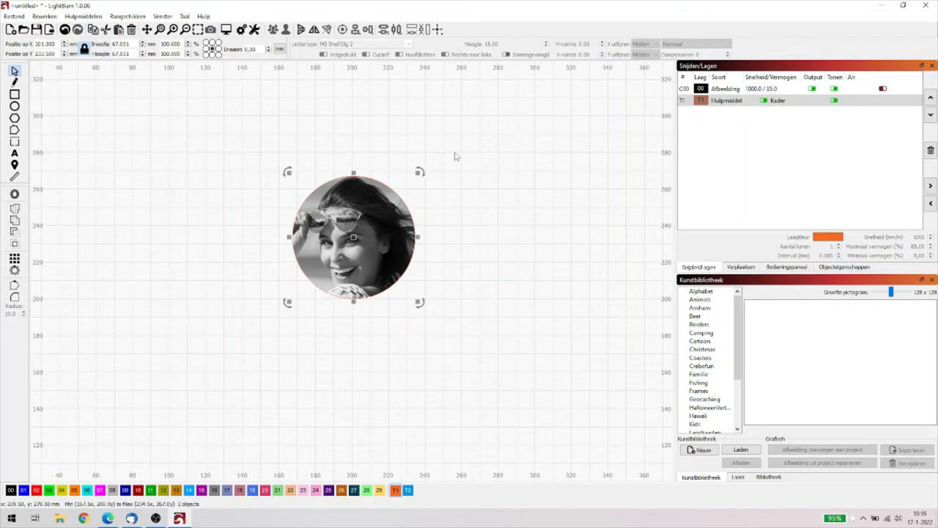
Step: Flatten the image mask so the photo is permanently cropped to the circle
{"action": "left_click", "coordinate": [391, 241]}
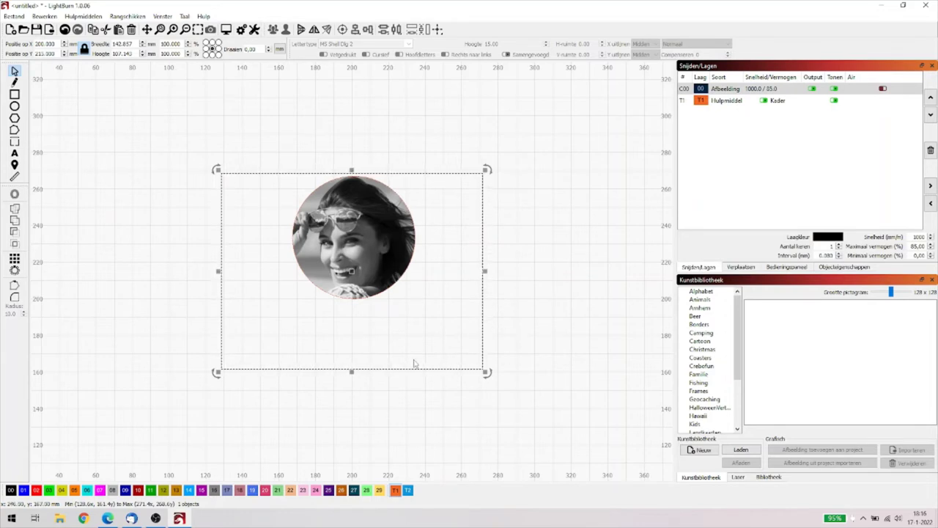
{"action": "right_click", "coordinate": [385, 264]}
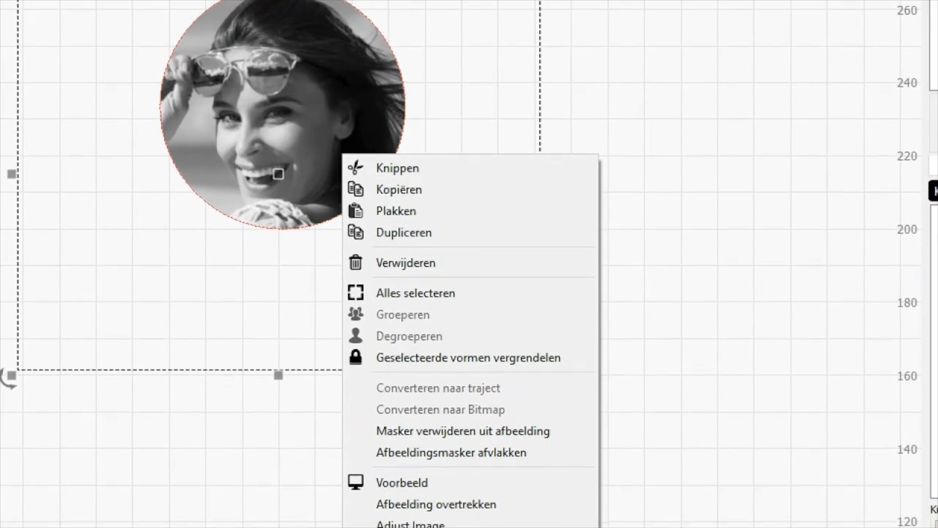
{"action": "key", "text": "Escape"}
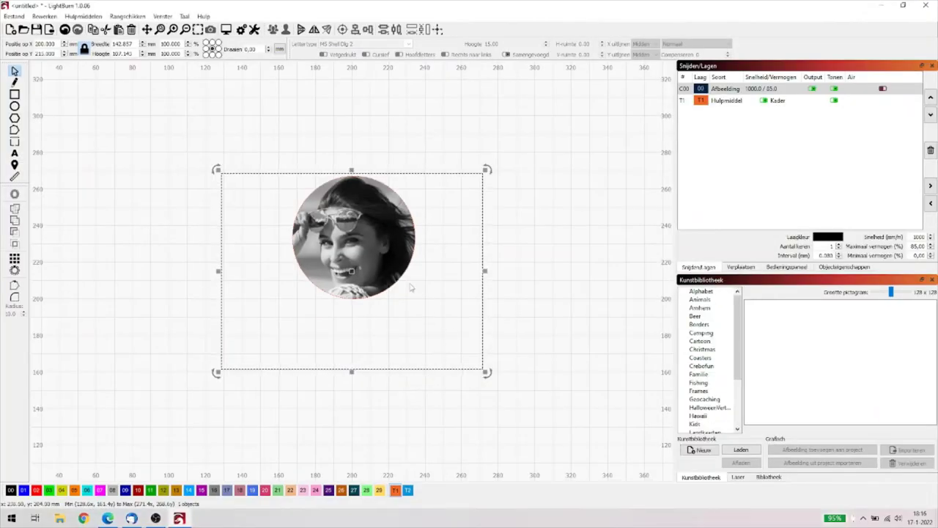
{"action": "right_click", "coordinate": [395, 272]}
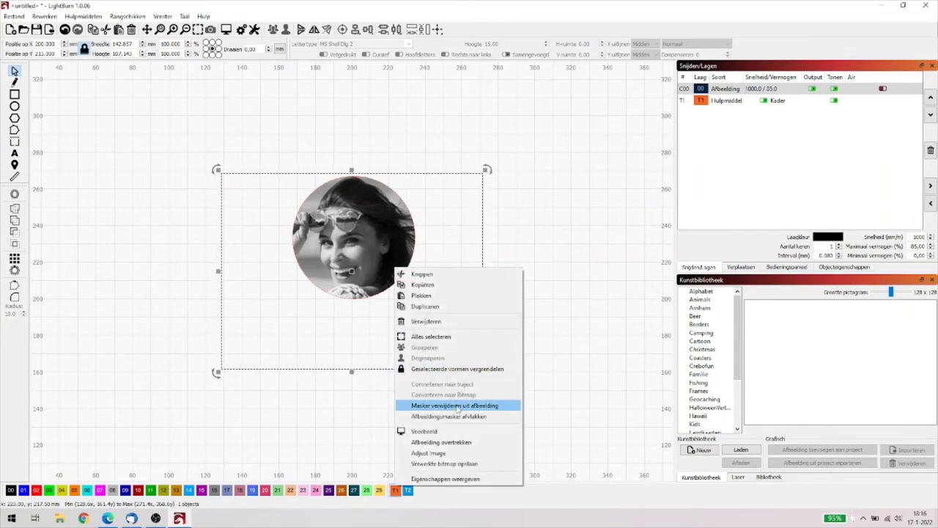
{"action": "left_click", "coordinate": [463, 417]}
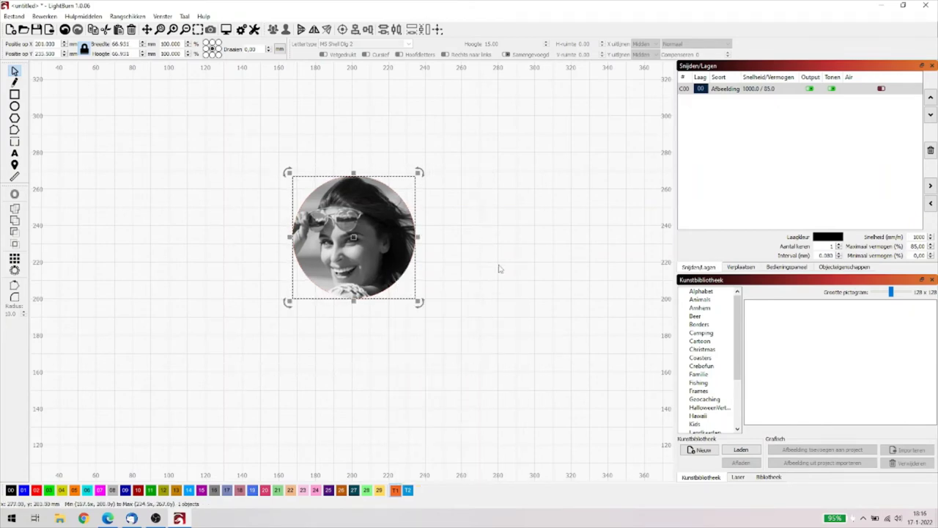
{"action": "left_click", "coordinate": [444, 267]}
{"action": "left_click", "coordinate": [387, 255]}
{"action": "left_click", "coordinate": [217, 192]}
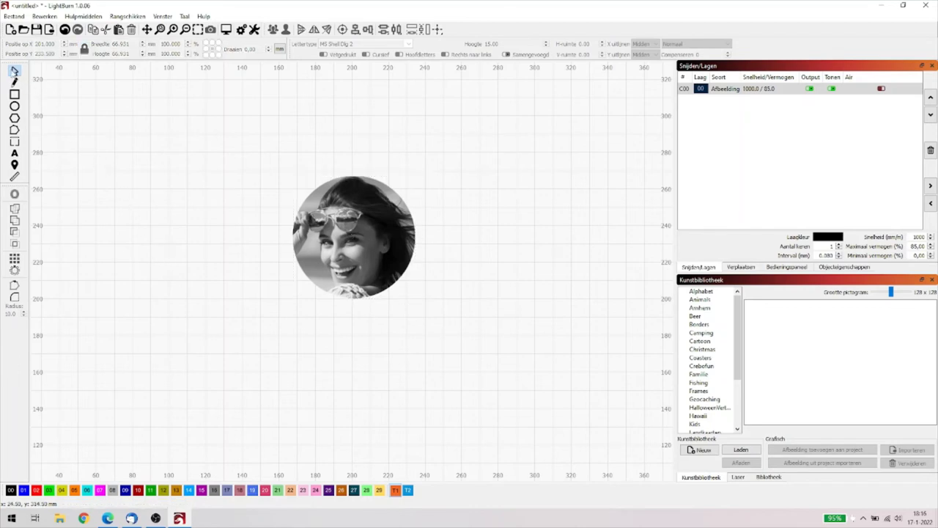
Step: Draw an ellipse about 66.5 mm wide and 42 mm high over the round cropped photo
{"action": "left_click", "coordinate": [304, 219]}
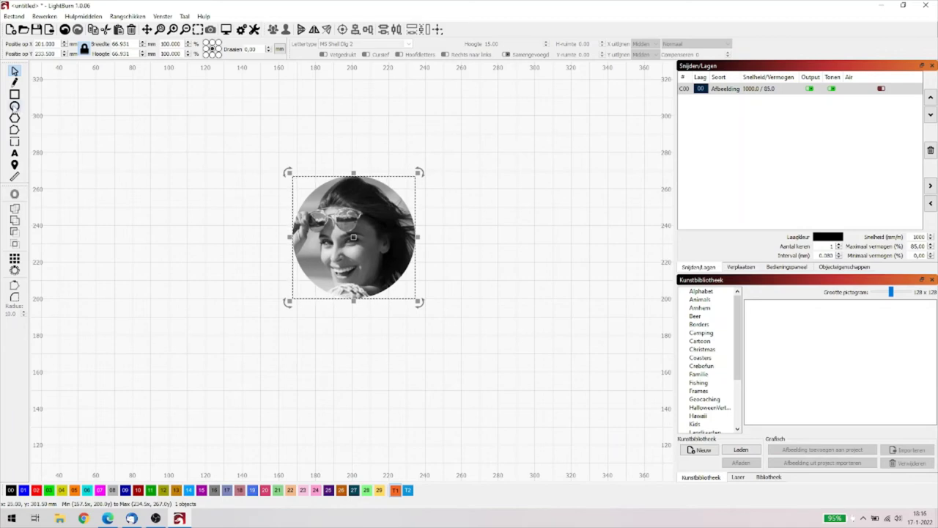
{"action": "left_click", "coordinate": [14, 106]}
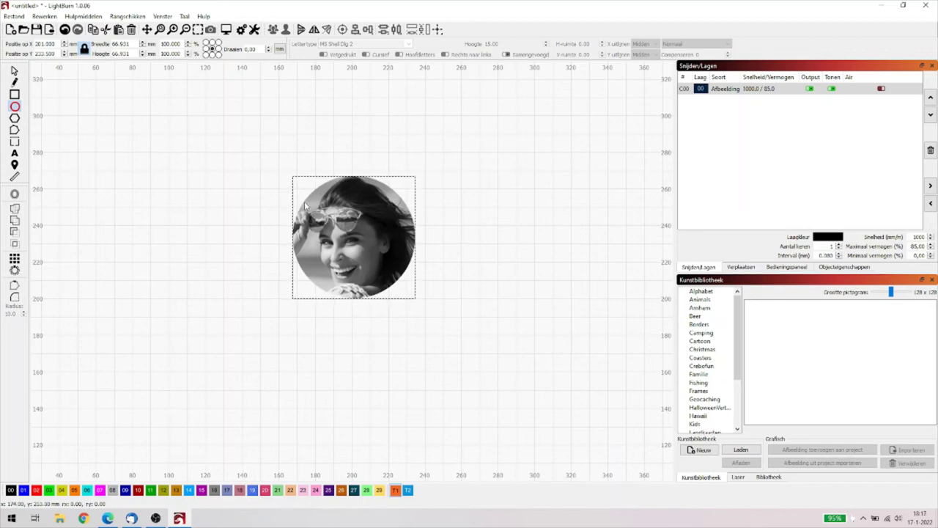
{"action": "left_click_drag", "start_coordinate": [304, 201], "coordinate": [388, 250]}
{"action": "left_click_drag", "start_coordinate": [400, 260], "coordinate": [427, 282]}
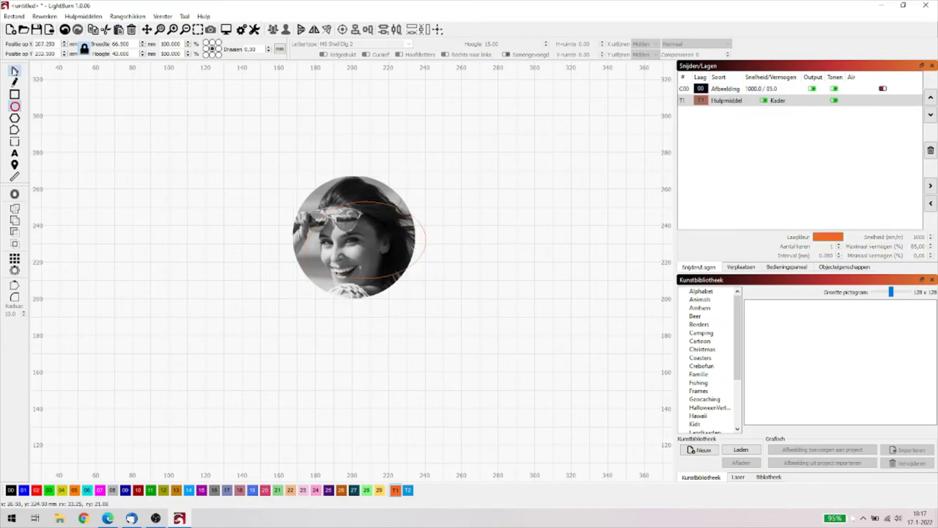
{"action": "left_click", "coordinate": [14, 70]}
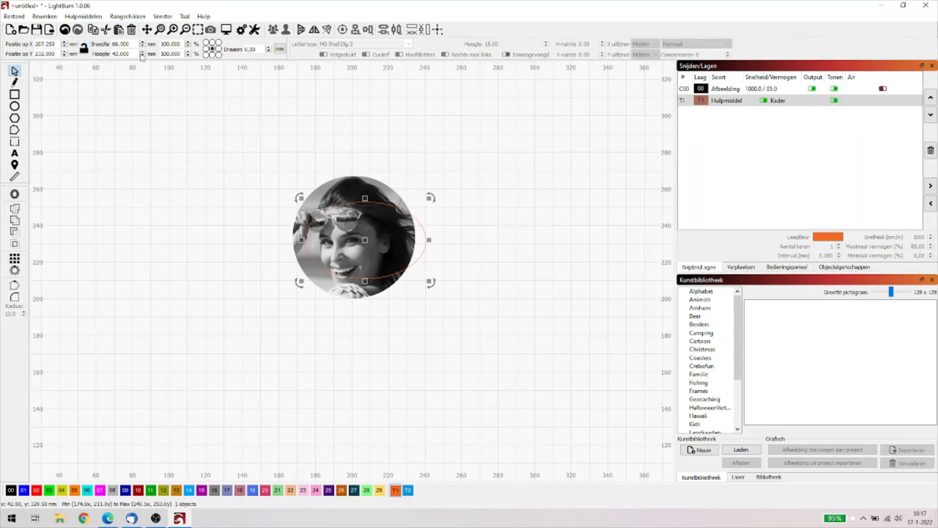
Step: Set the ellipse's height to 66.5 mm to make it a circle and centre it on the round photo
{"action": "left_click_drag", "start_coordinate": [134, 53], "coordinate": [94, 54]}
{"action": "type", "text": "66"}
{"action": "key", "text": "Tab"}
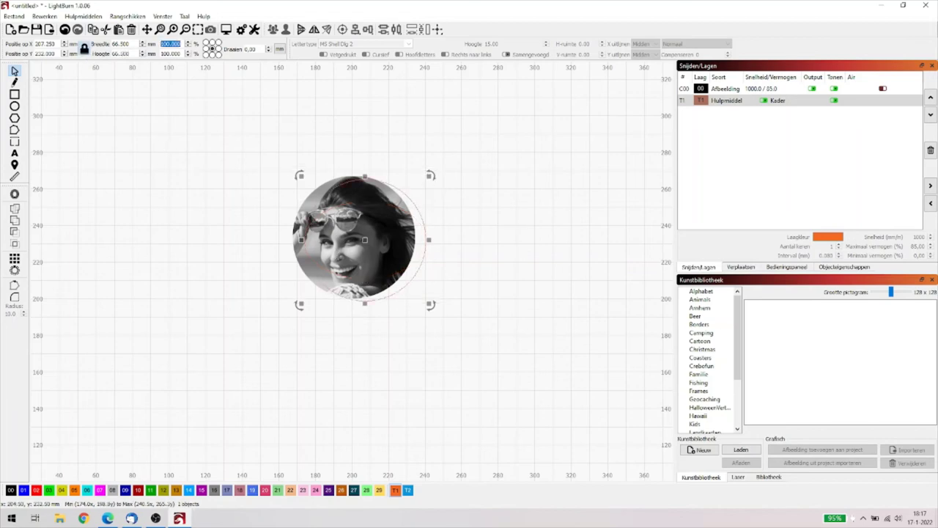
{"action": "key", "text": "Escape"}
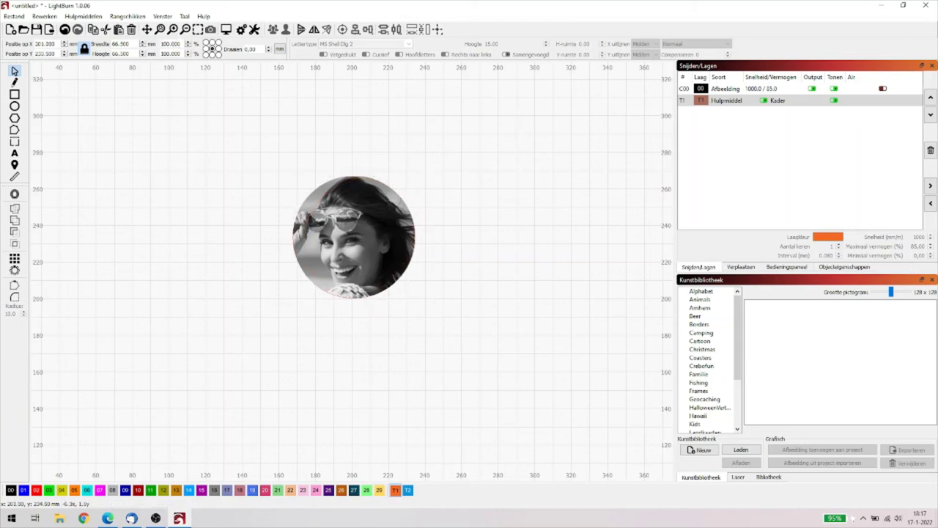
{"action": "left_click", "coordinate": [354, 236]}
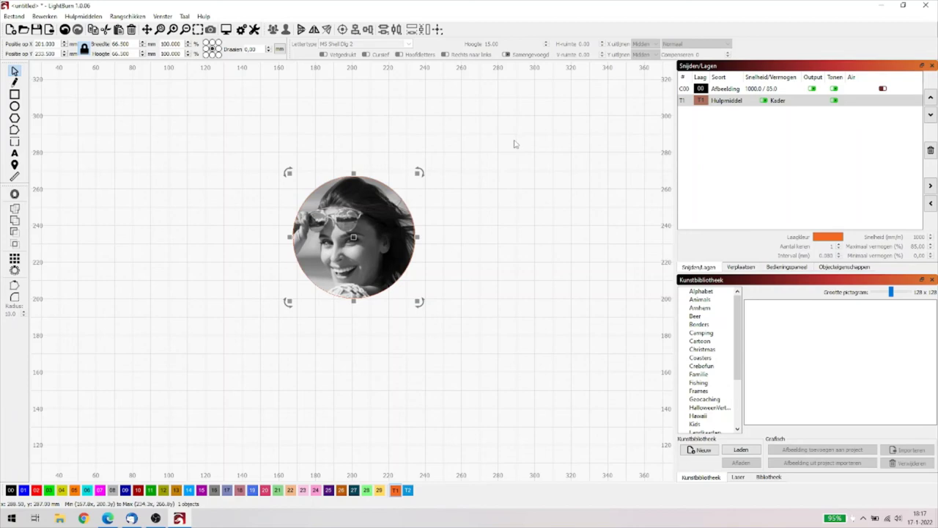
Step: Assign the circle around the photo to the blue layer 01 as a line
{"action": "left_click", "coordinate": [741, 106]}
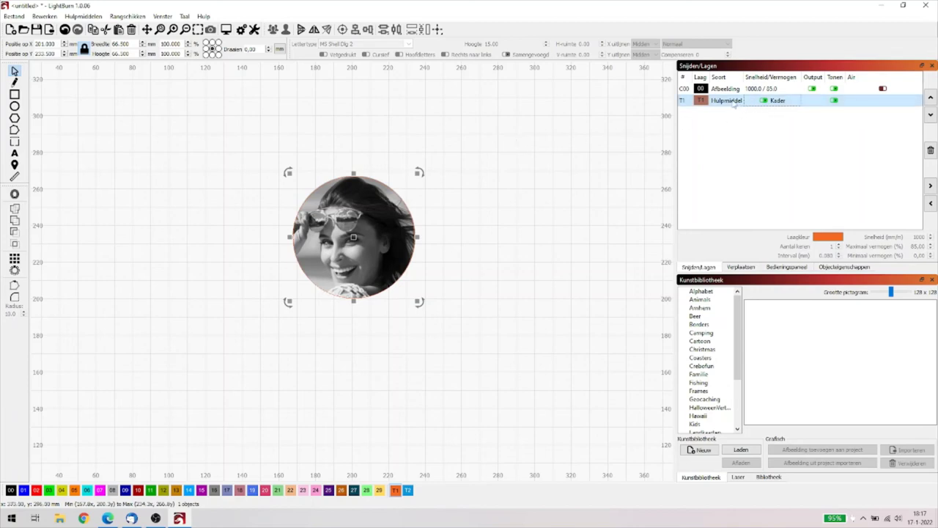
{"action": "left_click", "coordinate": [734, 103]}
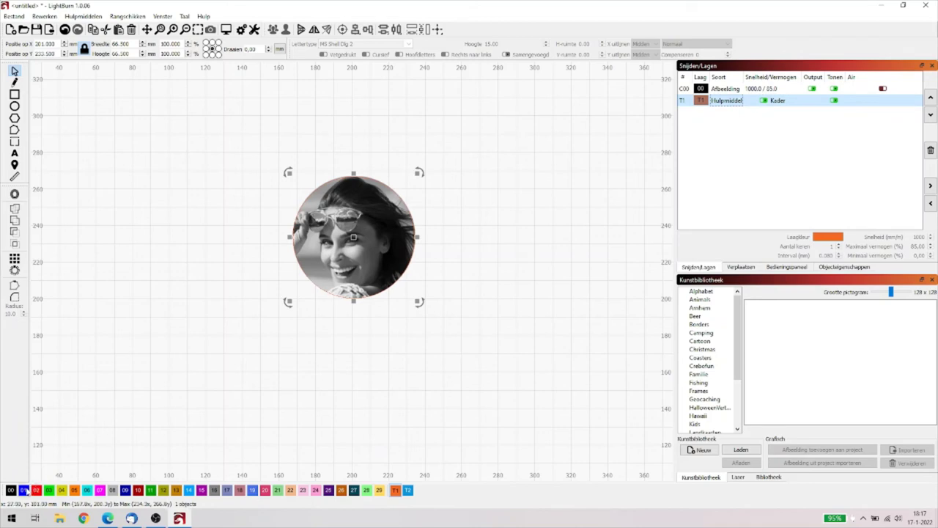
{"action": "left_click", "coordinate": [24, 491]}
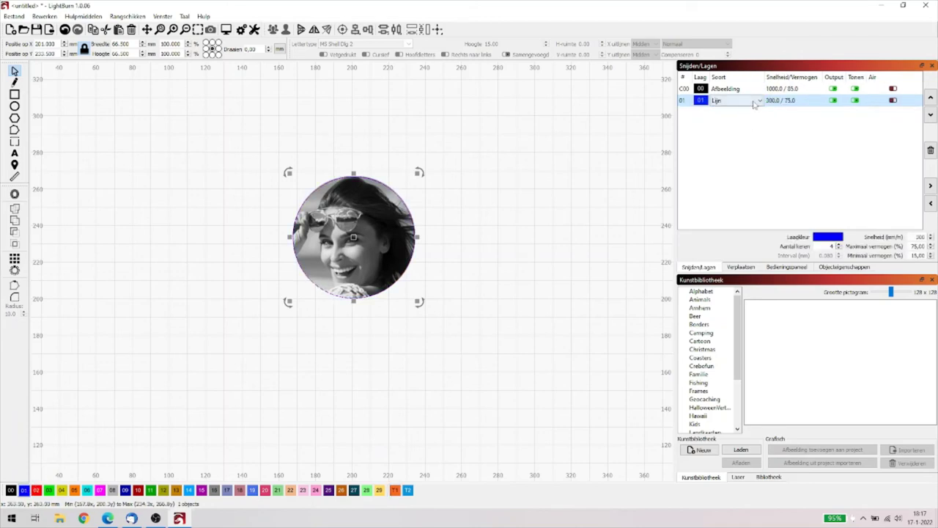